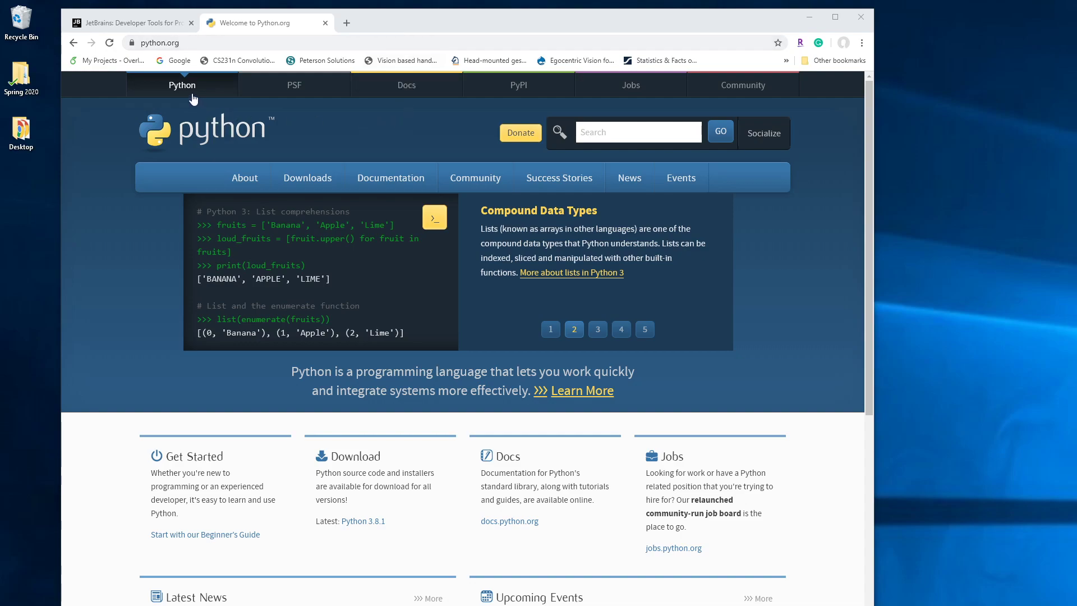
Download Python 3.8.1 for Windows and install it with the default settings and Python 3.8 added to PATH.
mouse_move(317, 179)
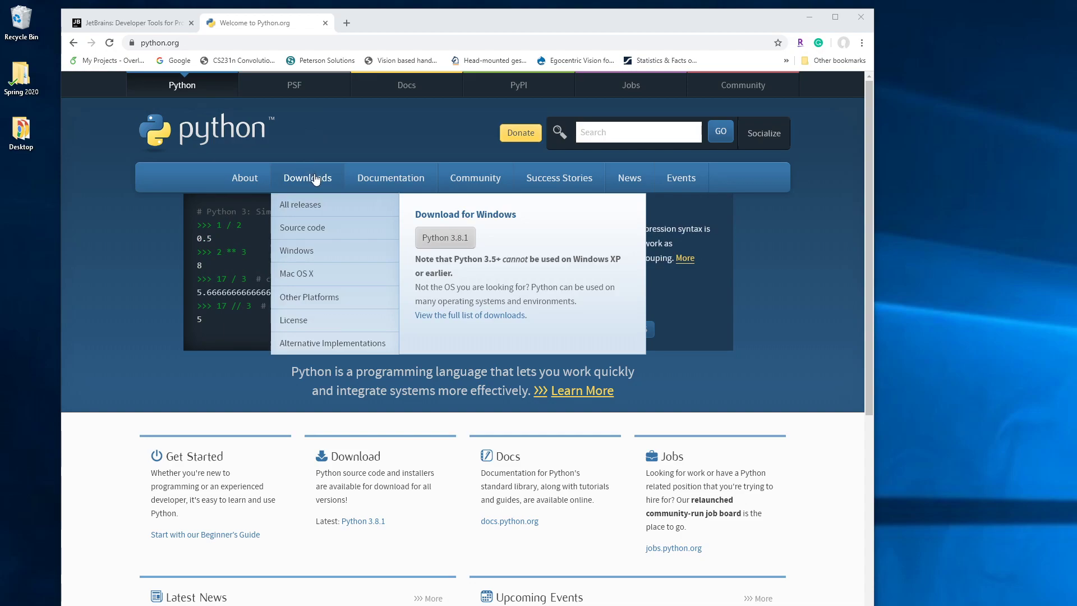
click(442, 245)
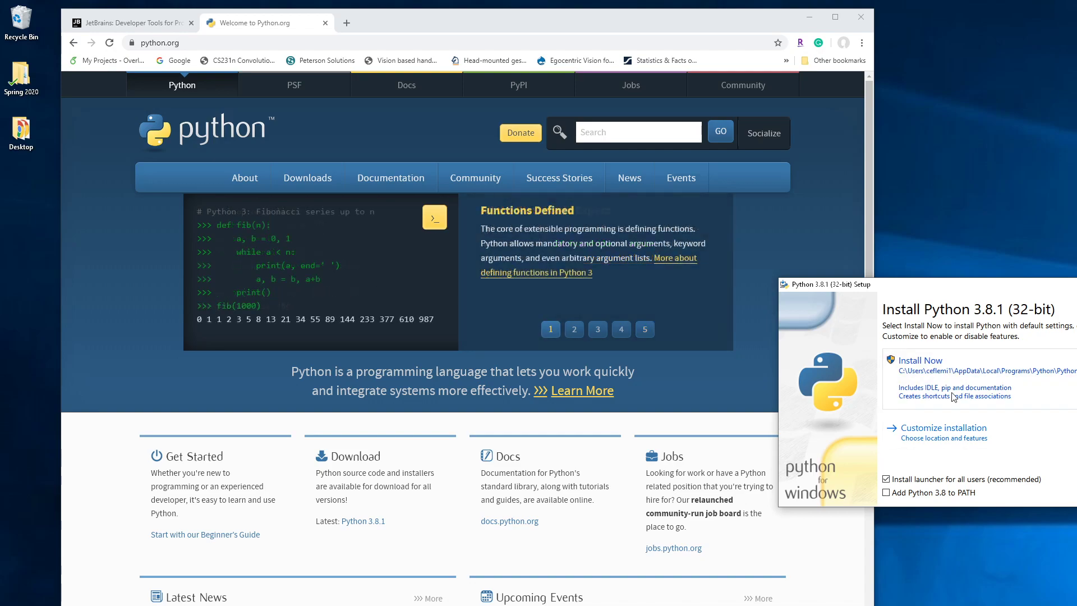
click(887, 493)
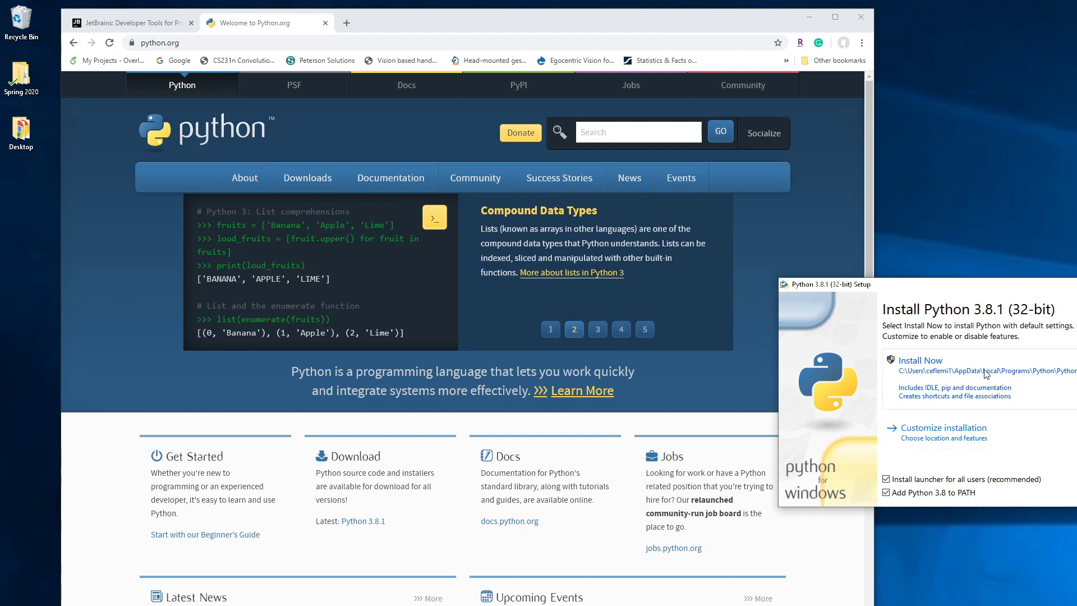
drag(984, 287, 914, 251)
click(901, 331)
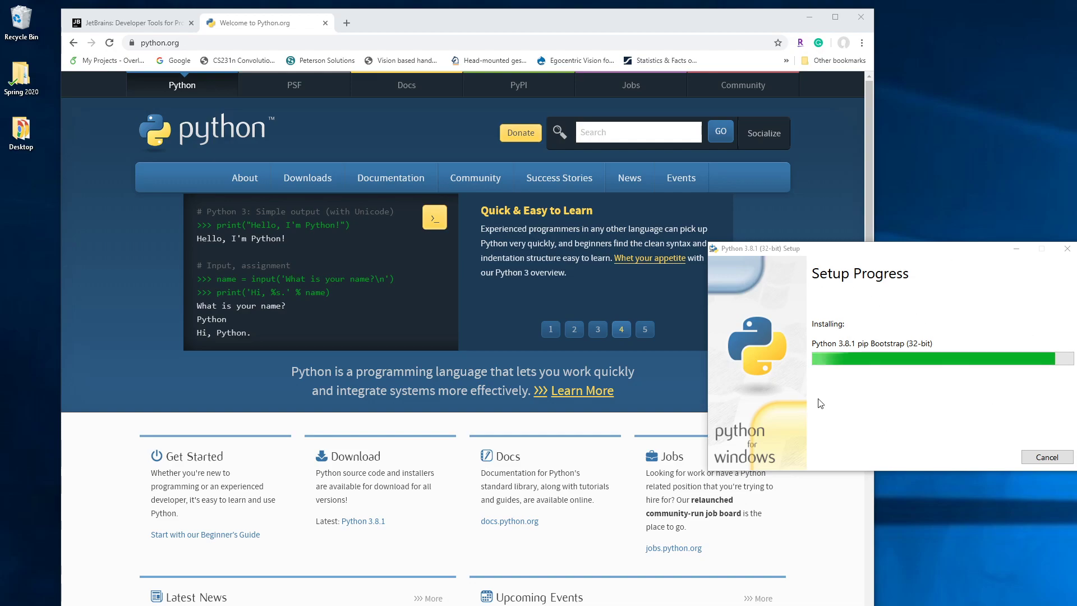
drag(926, 254, 828, 203)
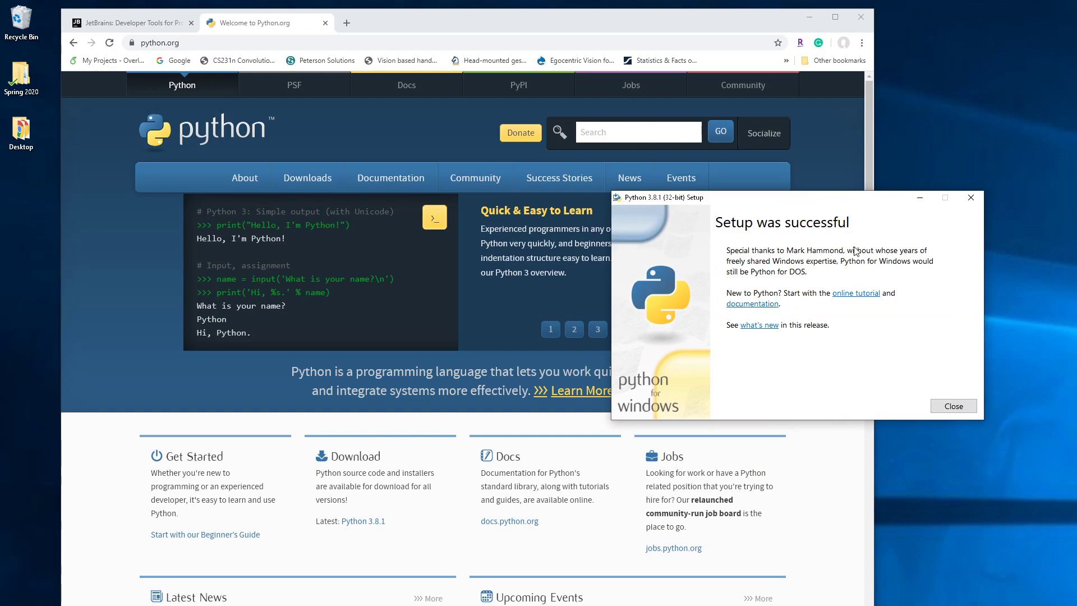
click(953, 407)
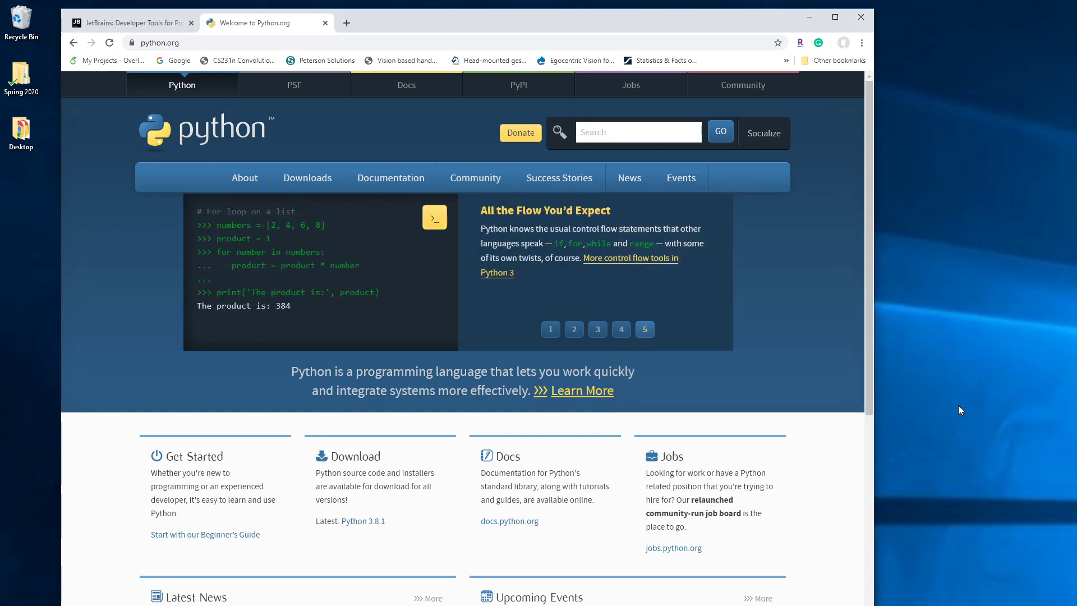
Download the free Community edition of PyCharm for Windows from the JetBrains site.
click(131, 23)
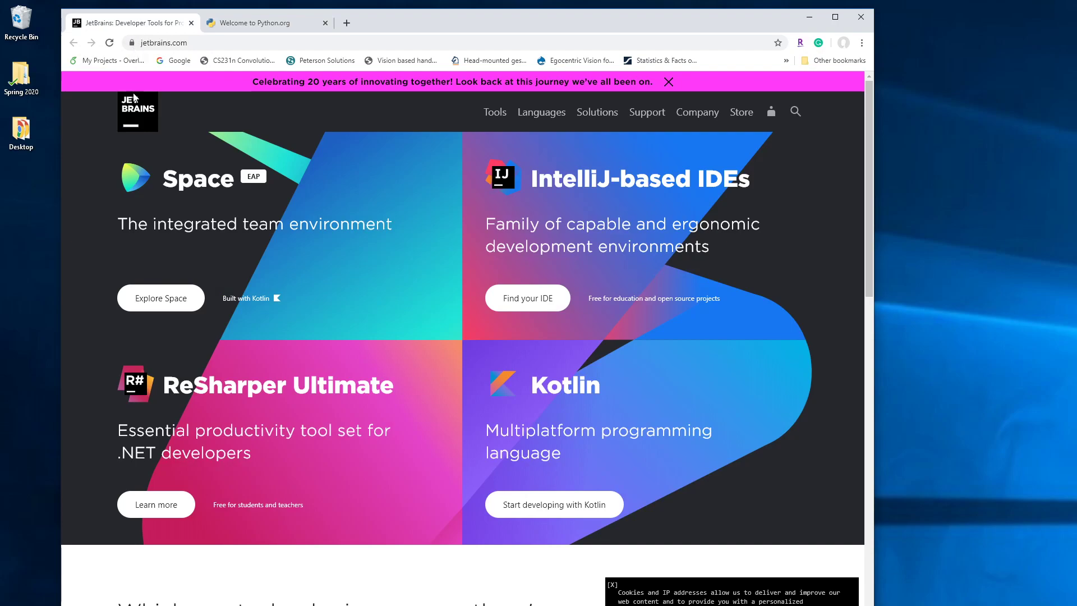
click(495, 113)
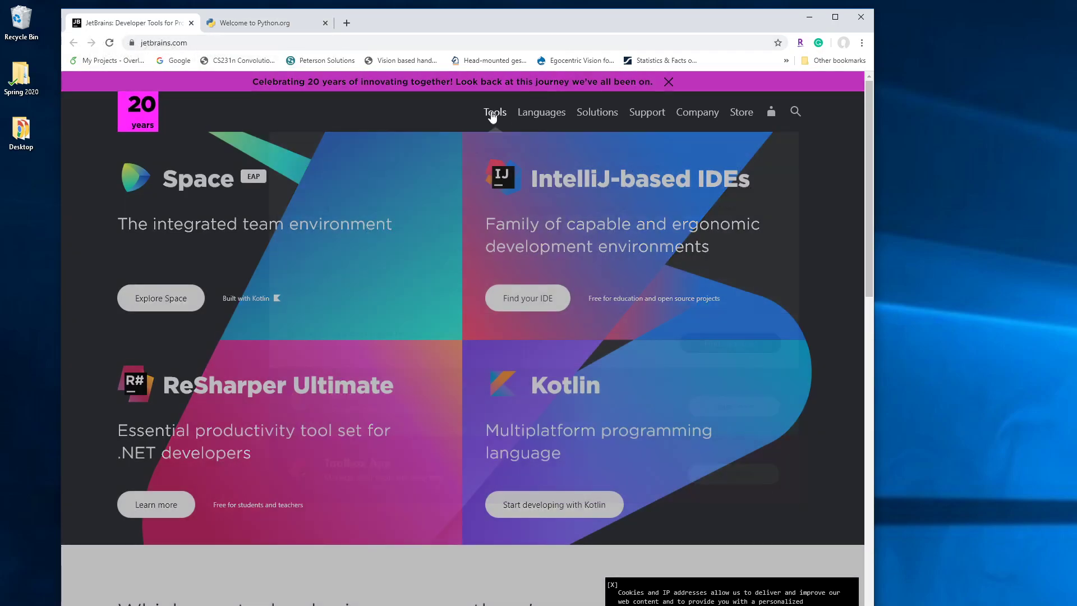
mouse_move(493, 115)
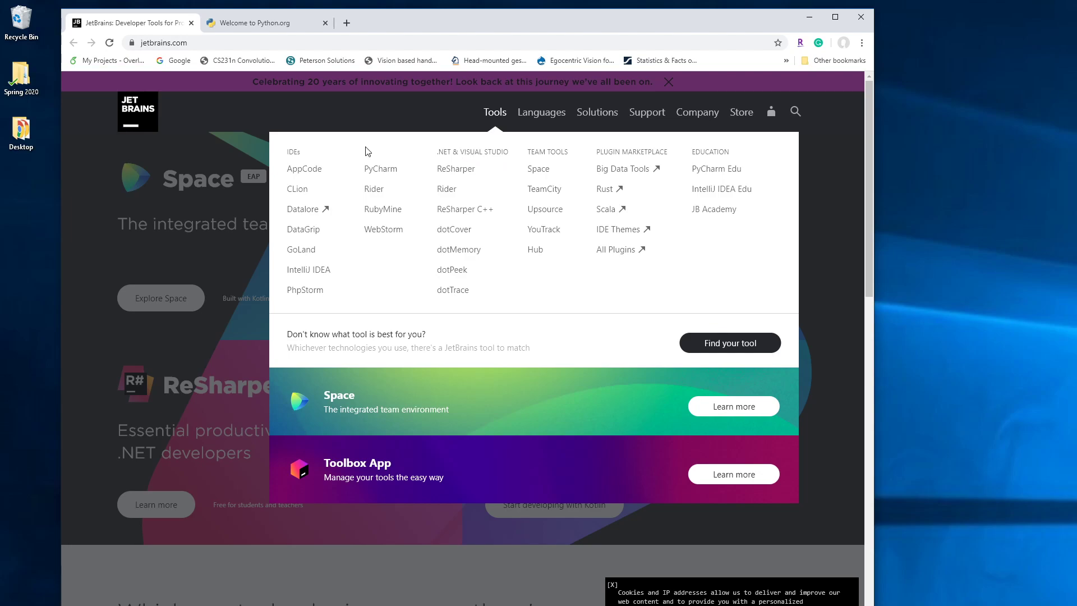
click(384, 170)
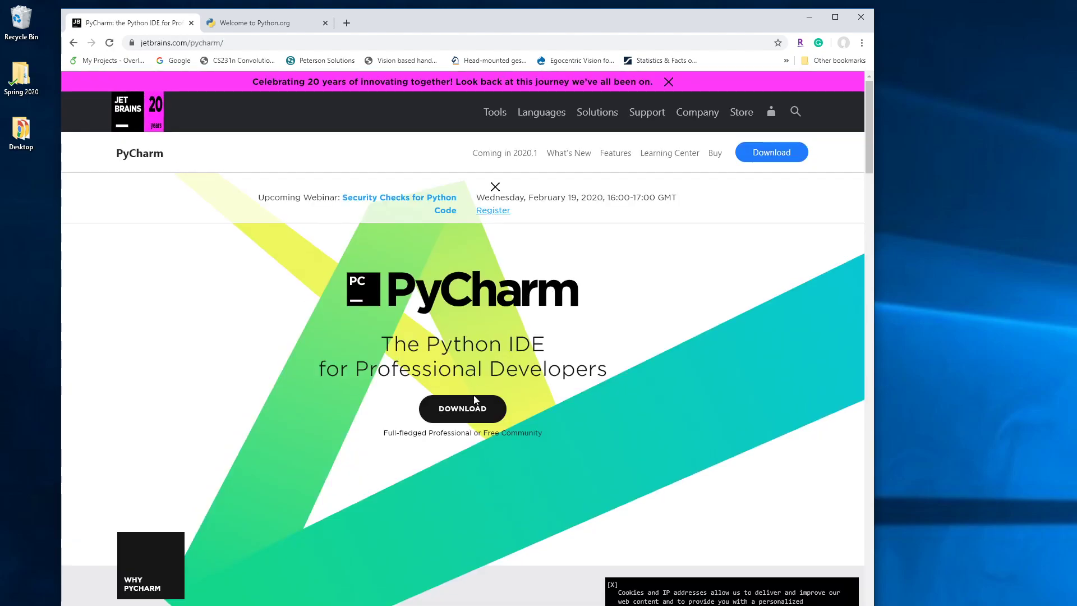
click(471, 412)
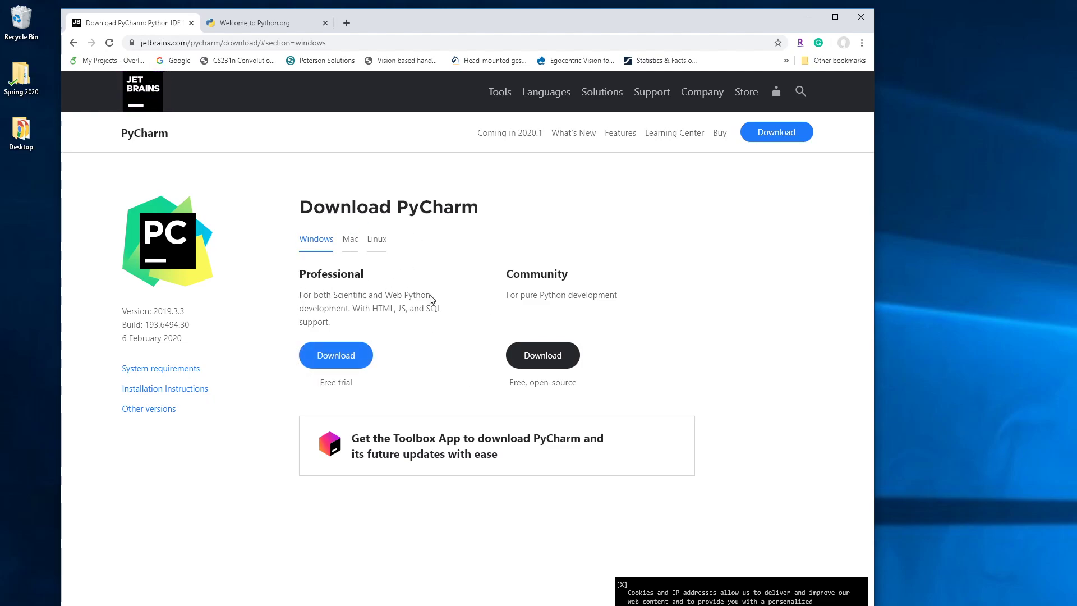
click(533, 356)
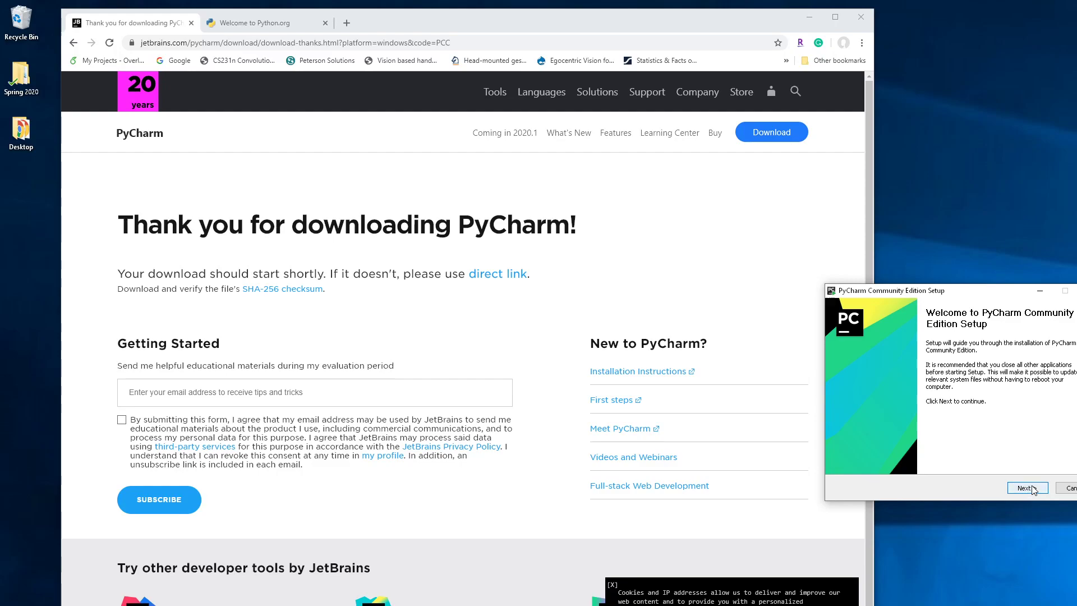
Install PyCharm Community in the default folder with a 64-bit desktop shortcut, "Open Folder as Project", the .py association and launchers dir in PATH.
click(1027, 488)
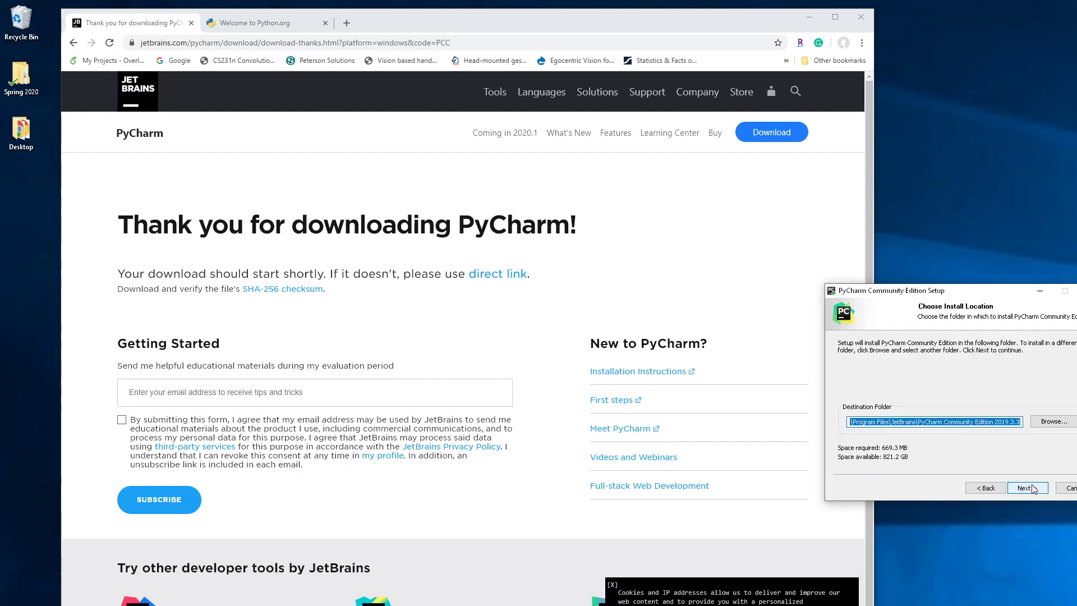
click(1028, 489)
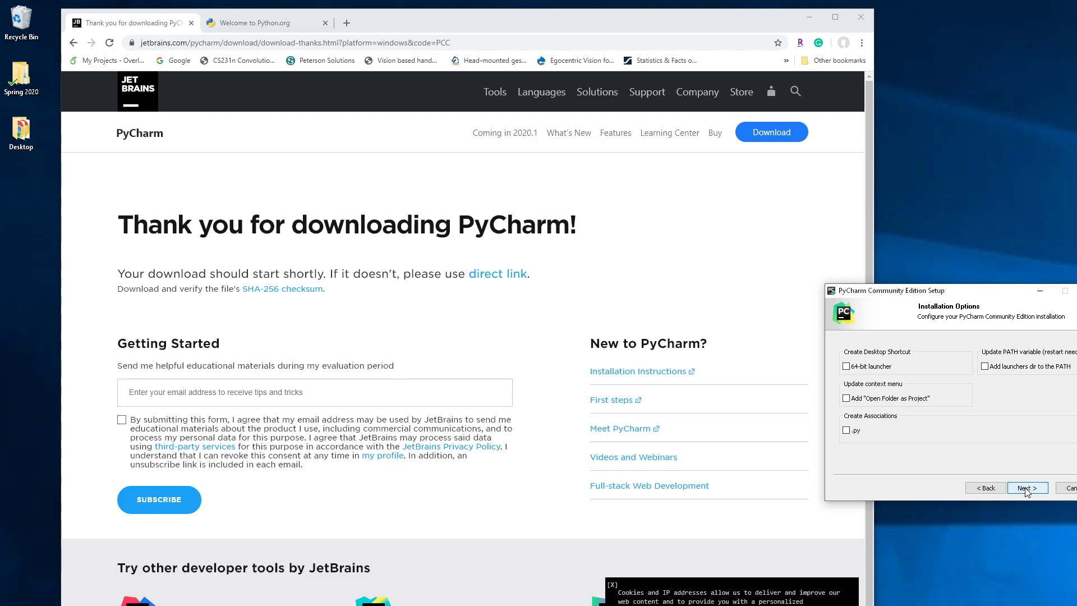
click(847, 366)
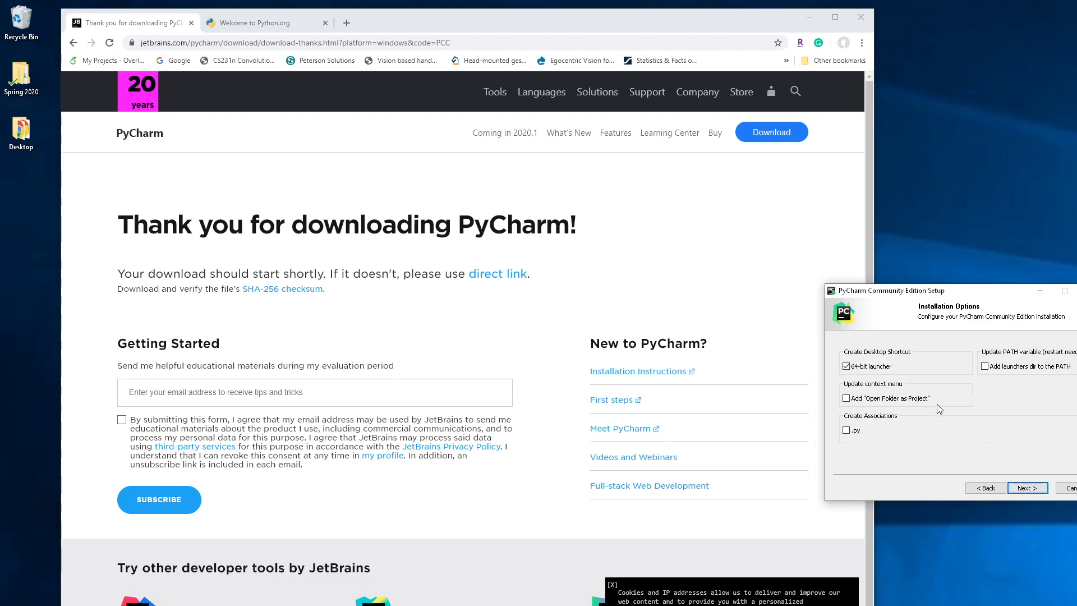
click(846, 430)
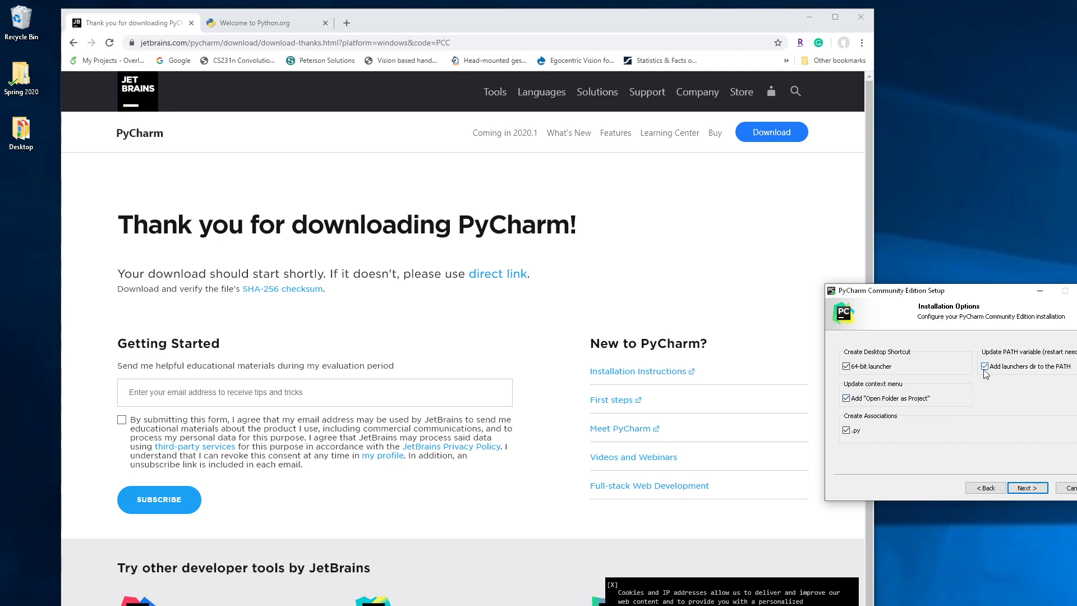
click(1022, 488)
click(1022, 488)
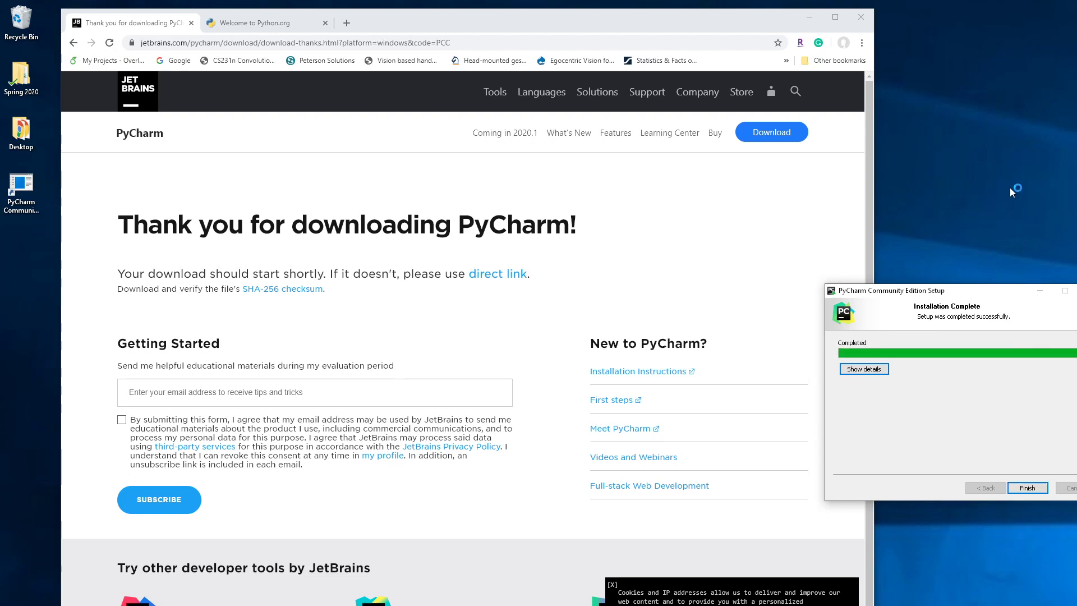
click(1028, 487)
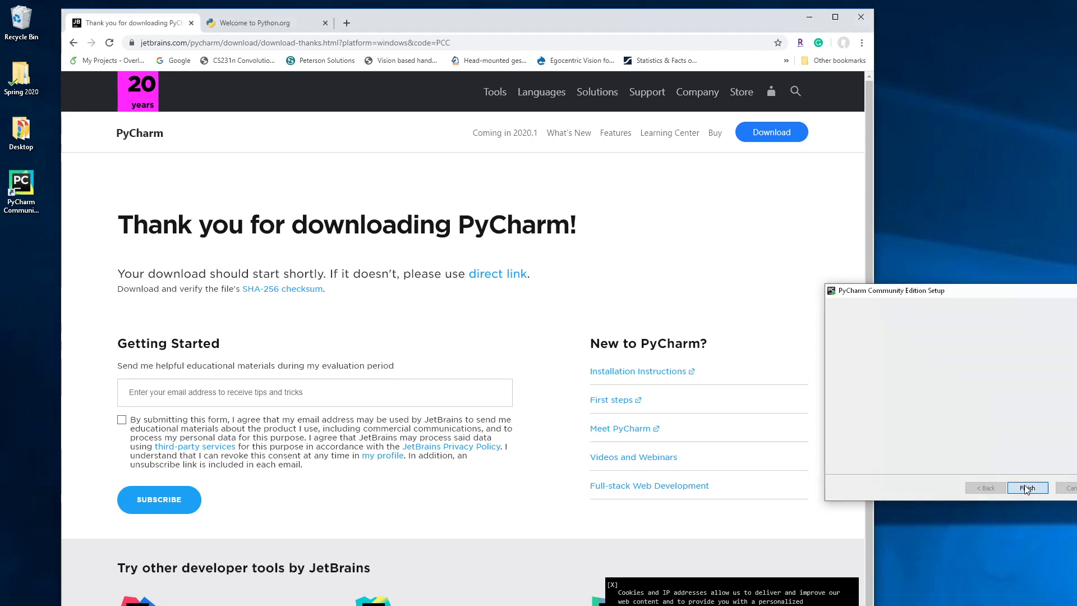
Minimize the browser and continue PyCharm's first start without importing any settings.
click(810, 23)
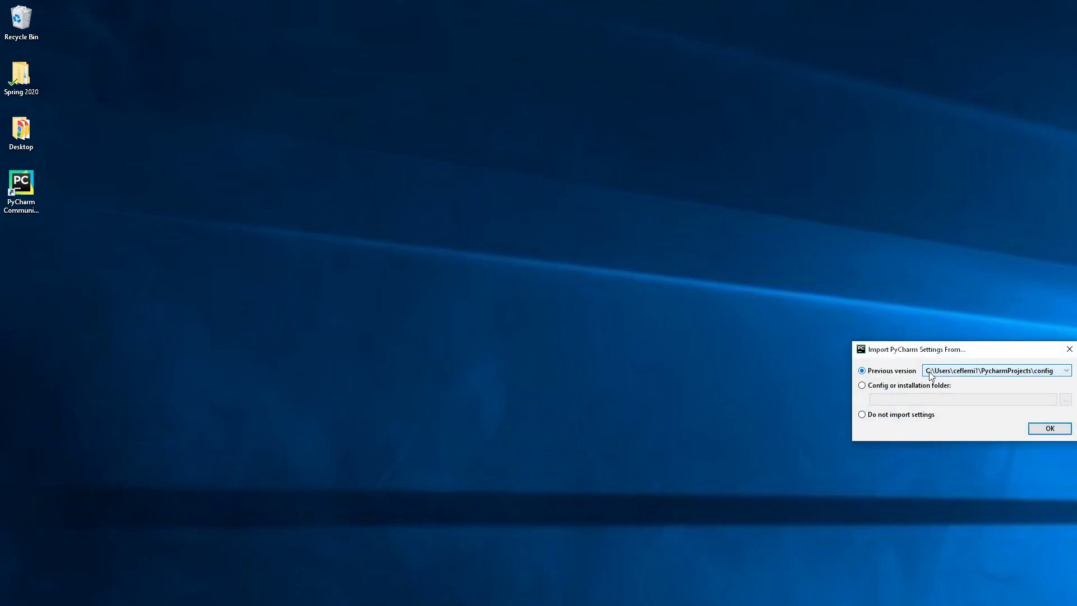
click(863, 415)
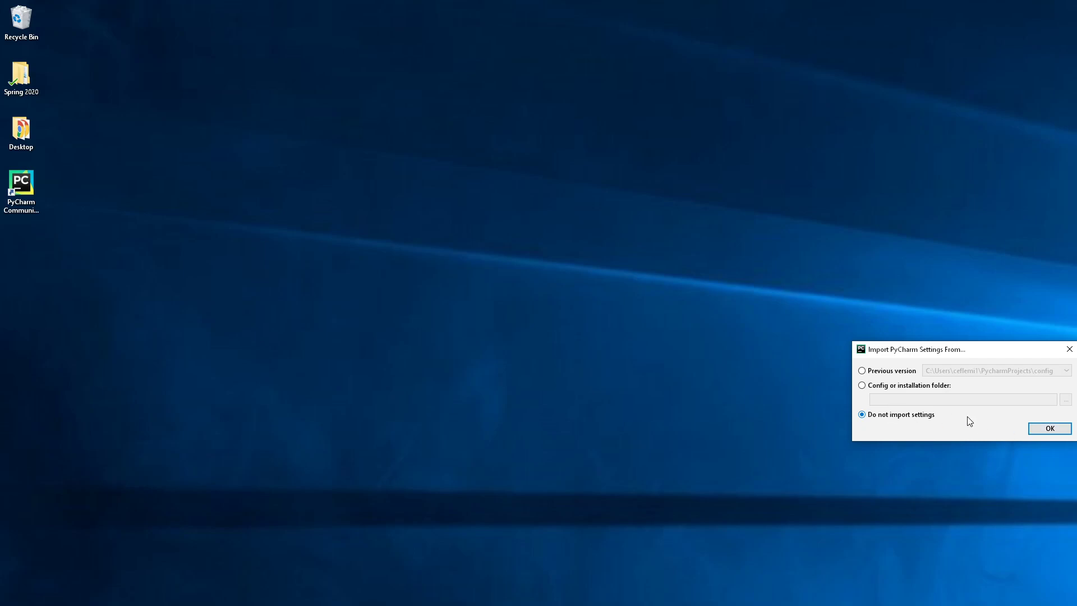
click(1050, 431)
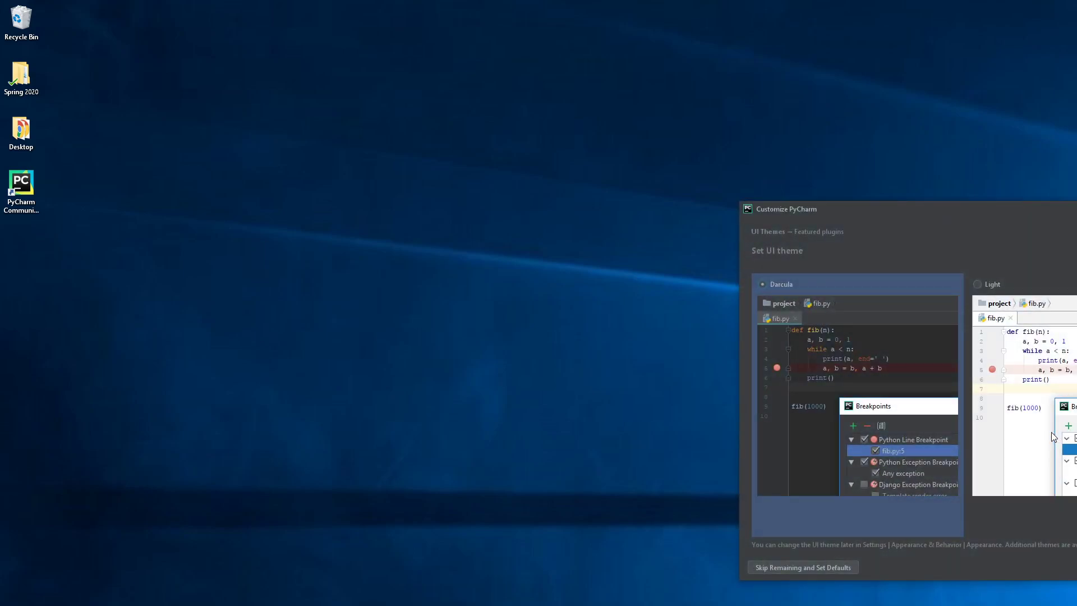
Preview the Light theme, set the UI theme to Darcula and complete PyCharm's initial customization.
click(977, 284)
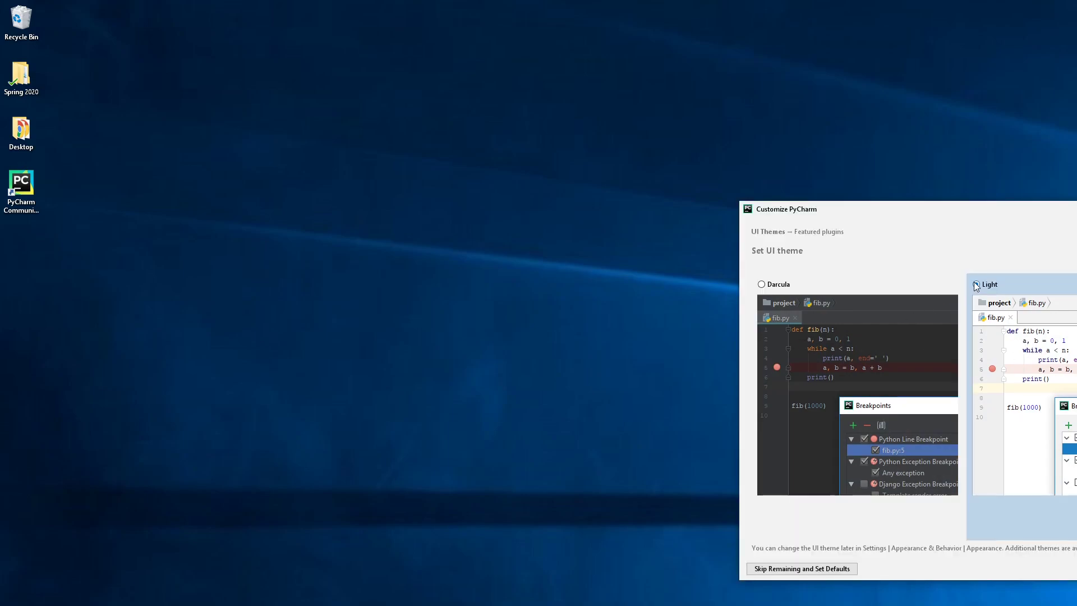
click(759, 286)
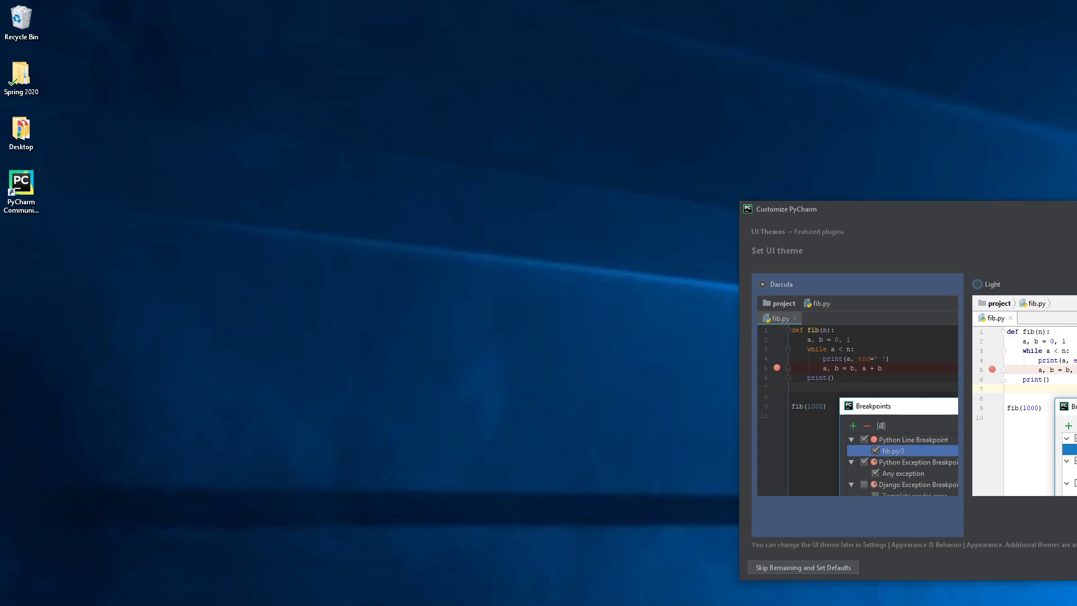
key(Return)
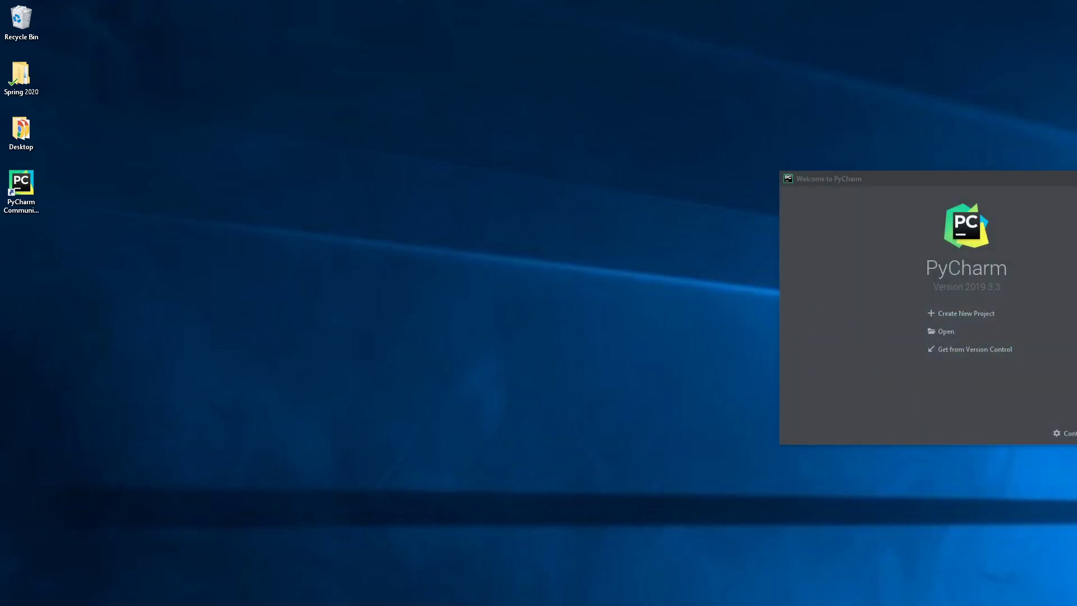
Create a new project named Demo2 in PycharmProjects with a new Virtualenv environment based on the Python38-32 interpreter.
drag(968, 182, 801, 147)
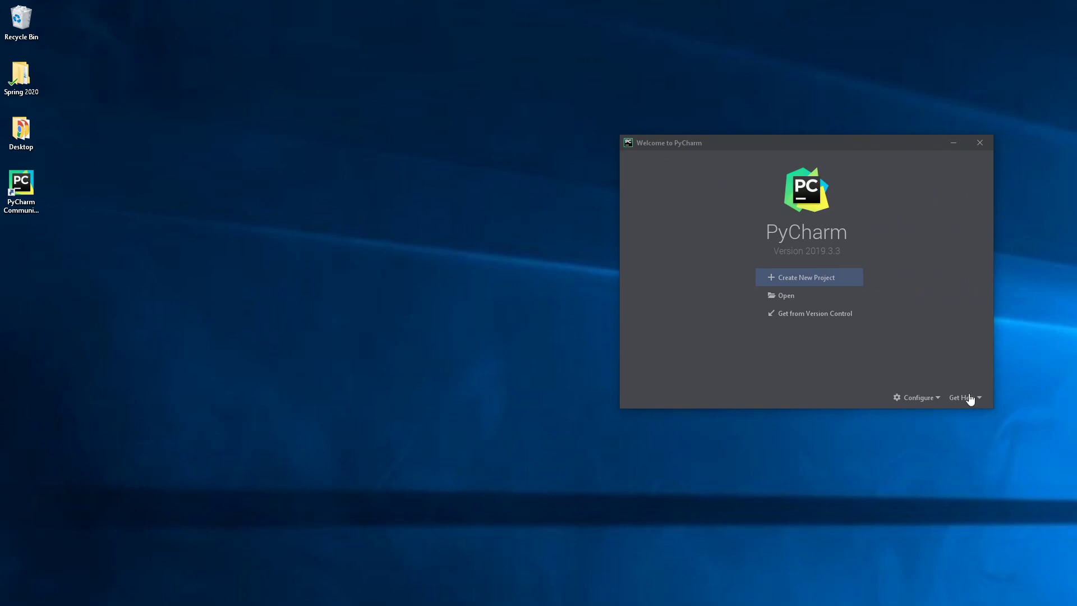
click(801, 282)
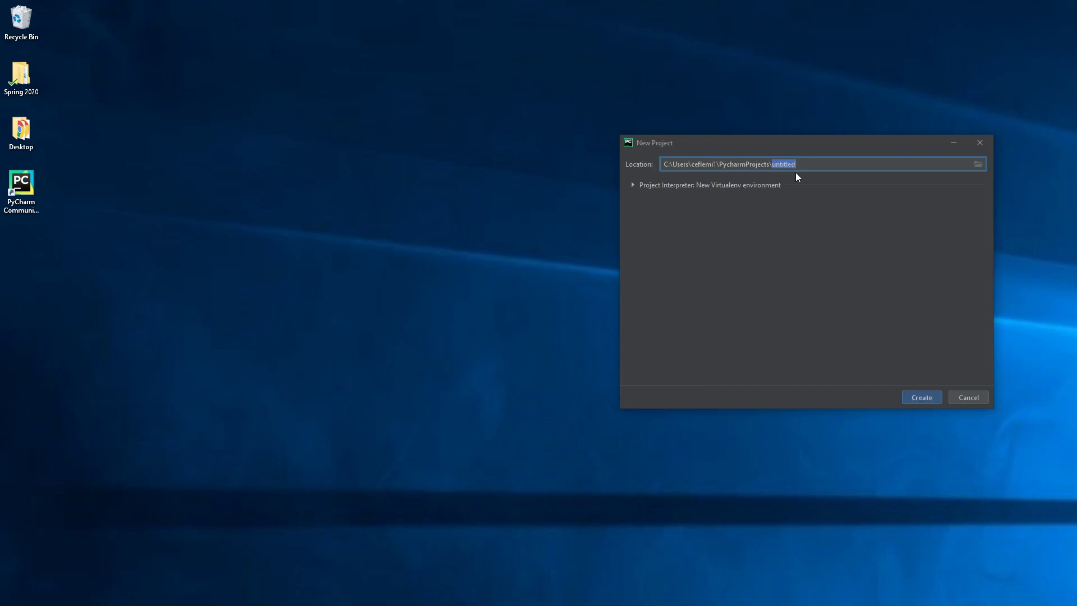
text(Demo1)
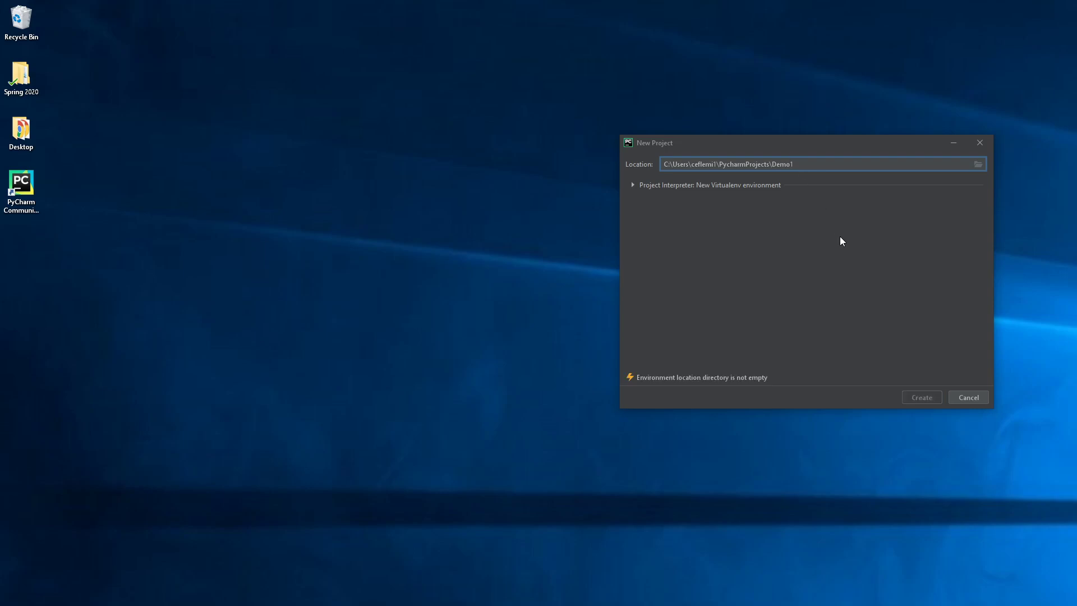
click(633, 185)
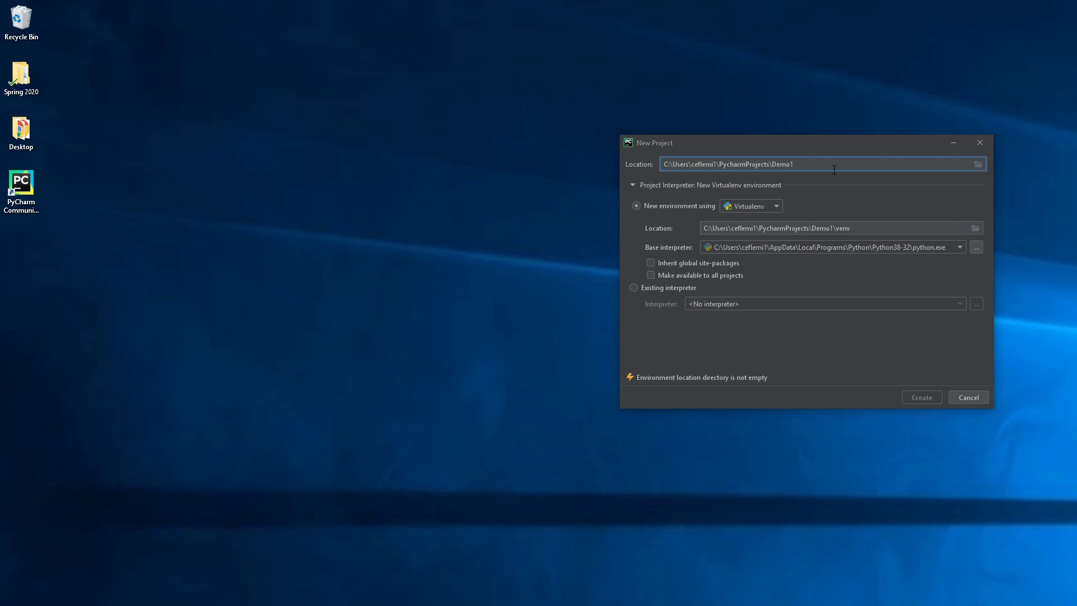
key(BackSpace)
text(2)
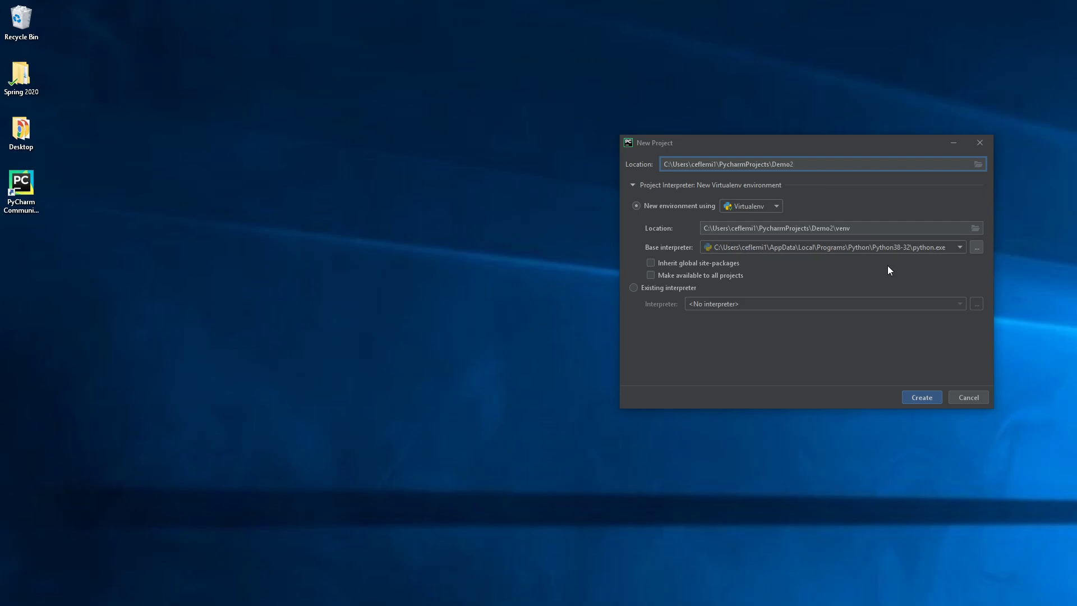
click(924, 396)
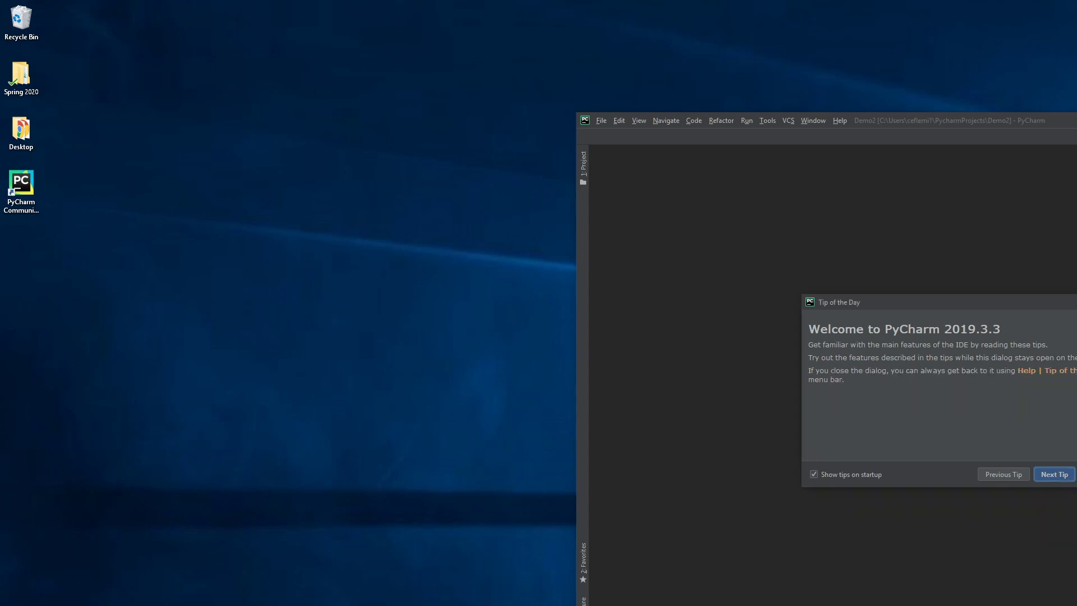
Dismiss the Tip of the Day and move the PyCharm window fully into view.
drag(933, 120, 931, 81)
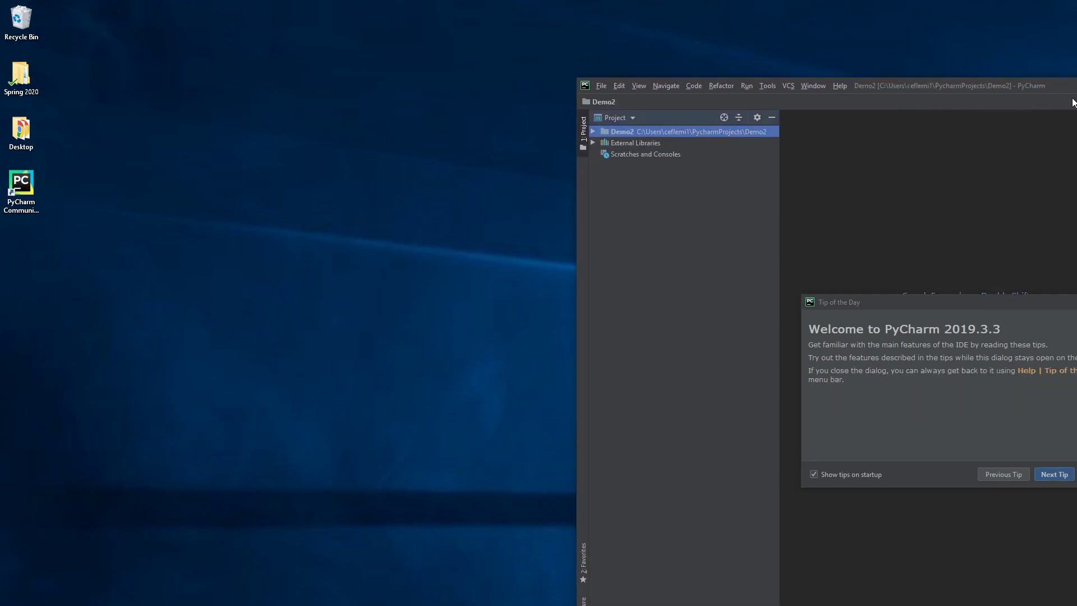
key(Escape)
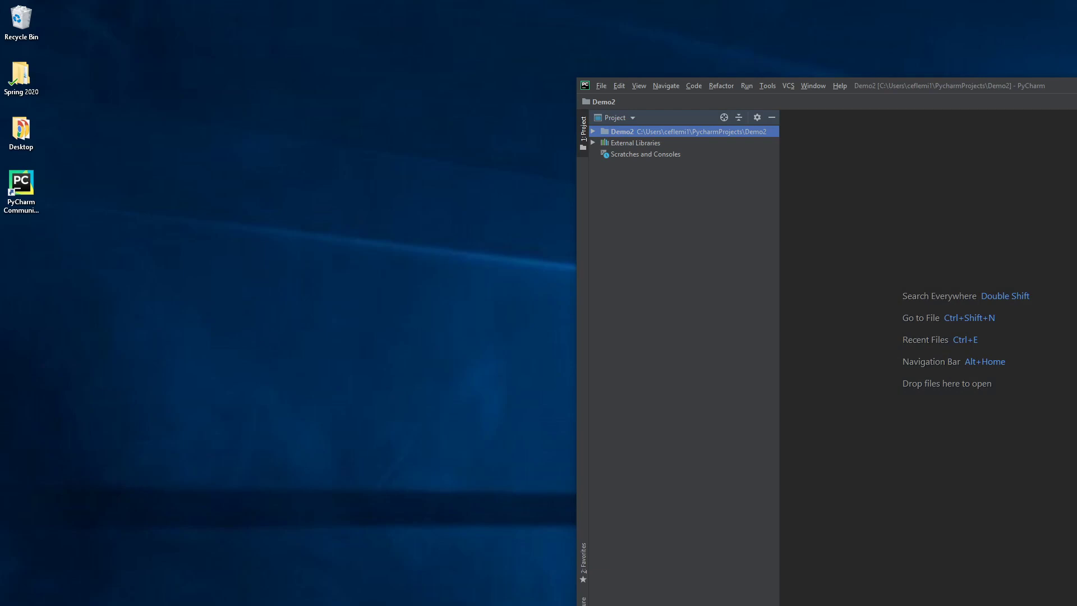
drag(1076, 91, 699, 20)
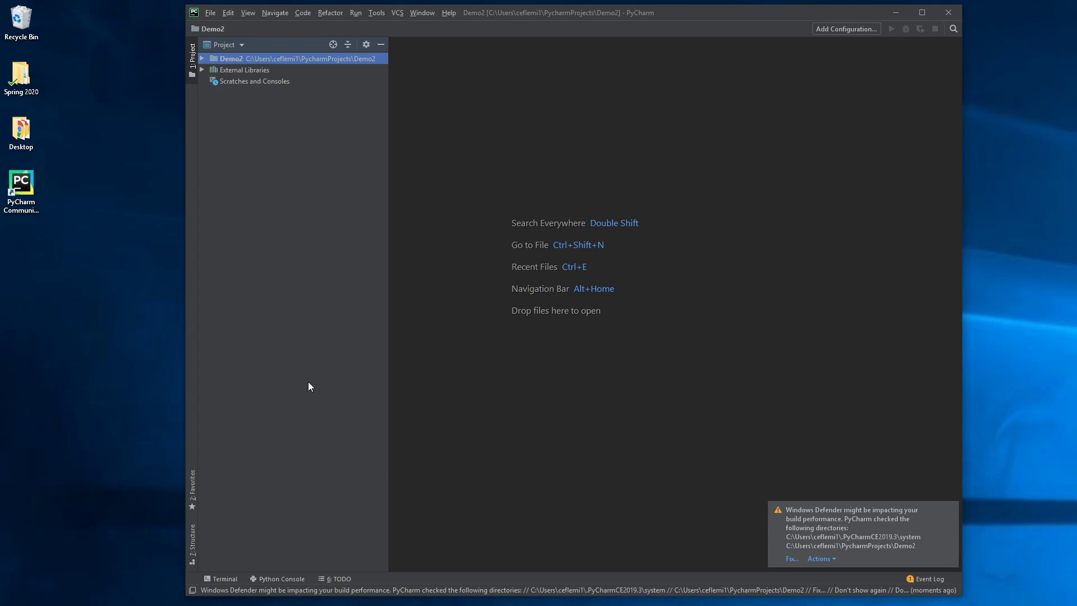
Add a new Python file named Demo2 to the root of the Demo2 project.
right_click(255, 57)
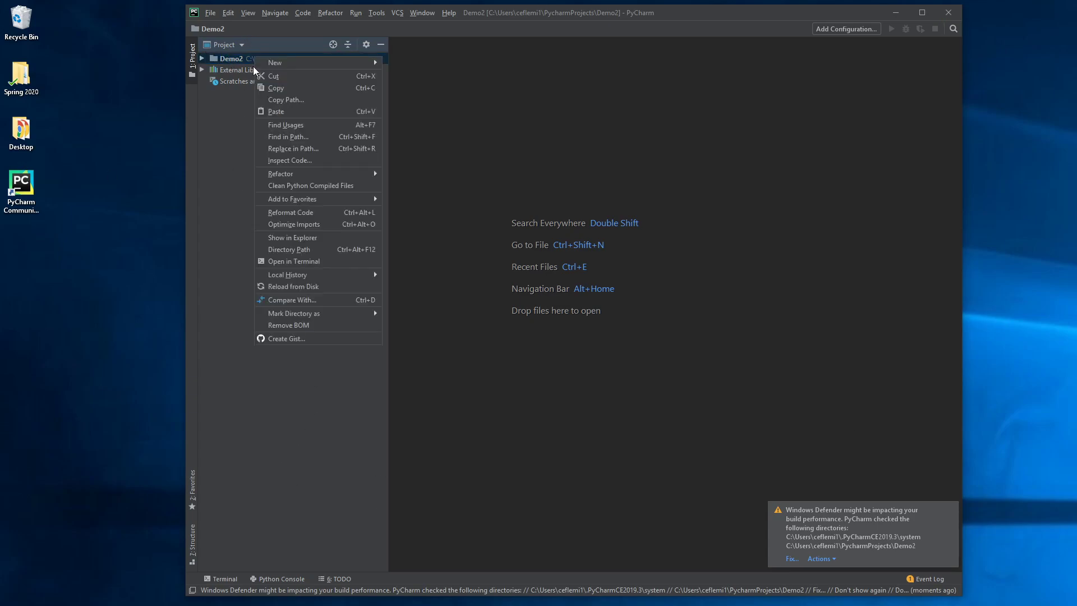
mouse_move(327, 63)
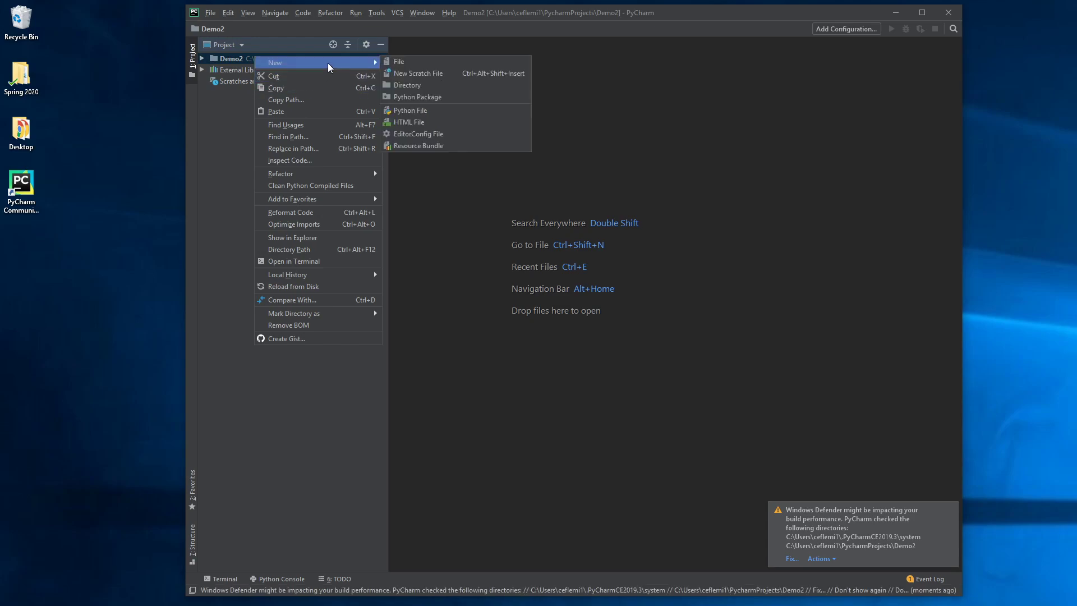
click(433, 112)
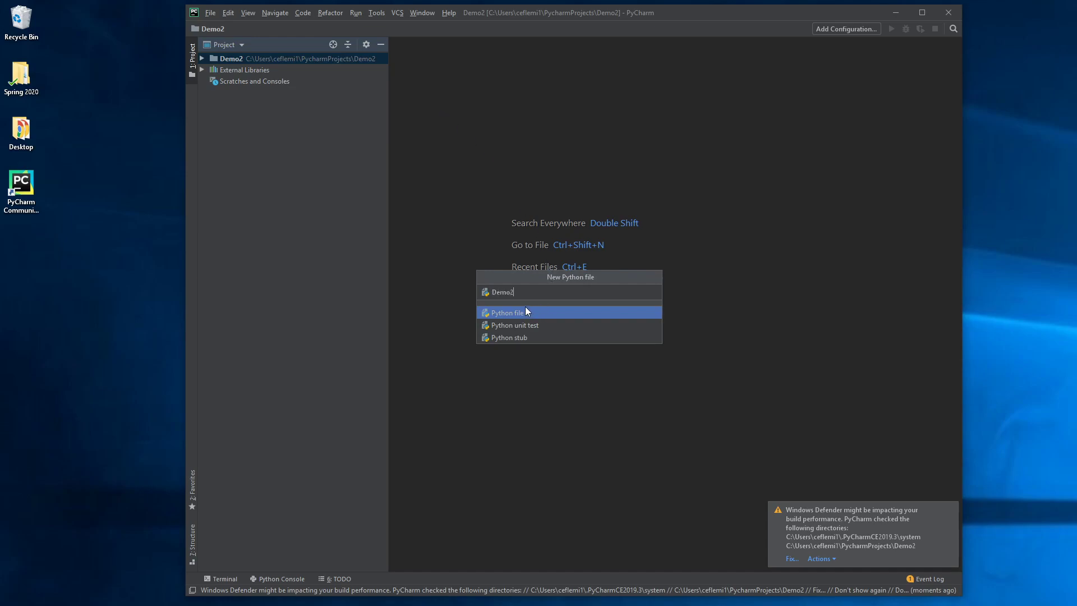
key(Return)
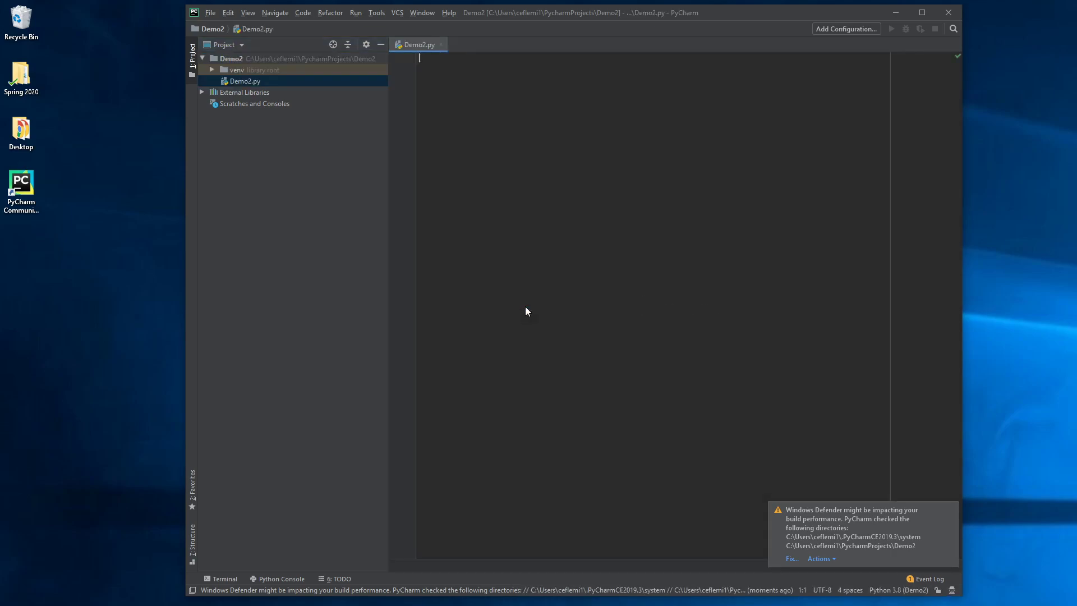
Enter the statement print(1) in Demo2.py and run the Demo2 script.
text(prin)
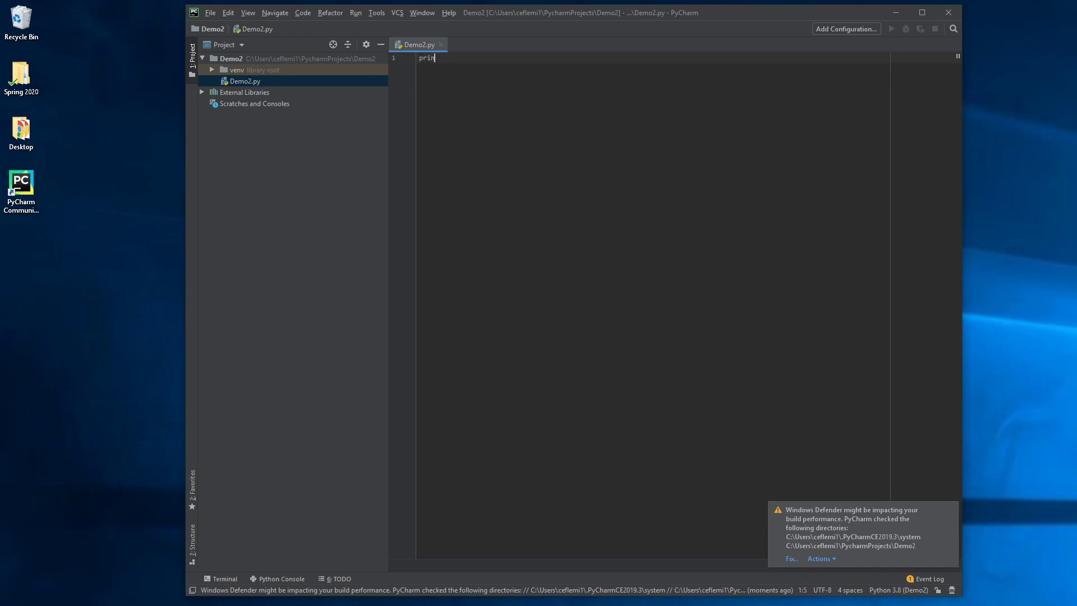
text(t(1)
click(356, 12)
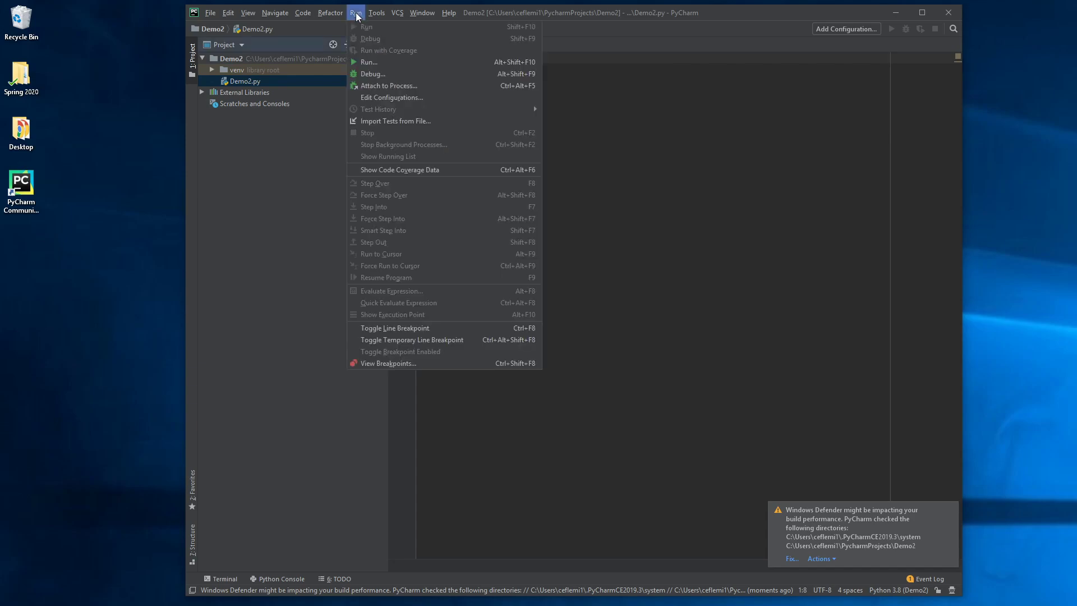
click(375, 62)
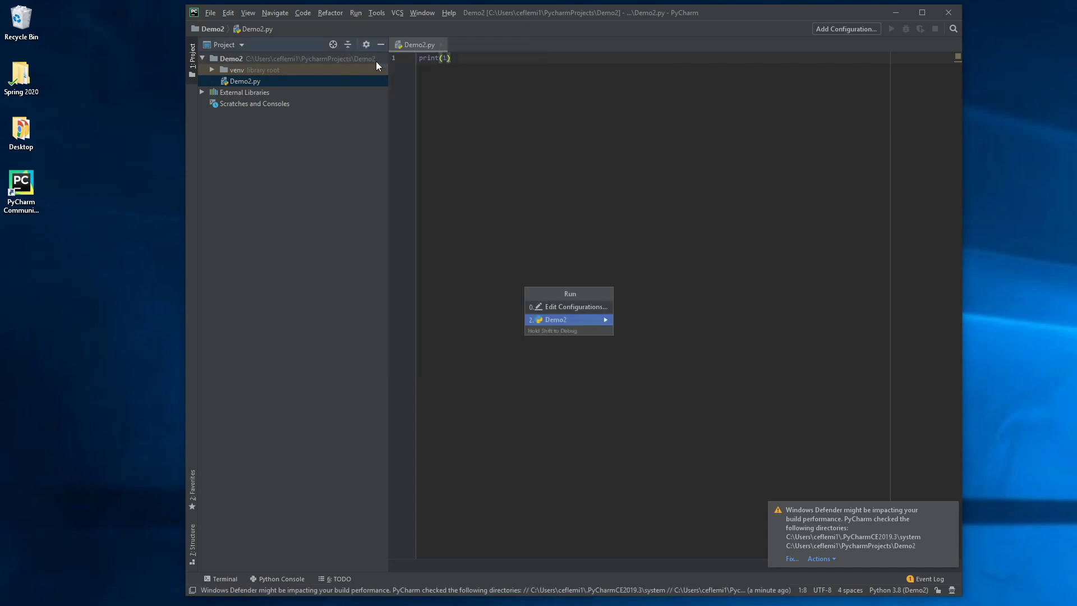
click(556, 319)
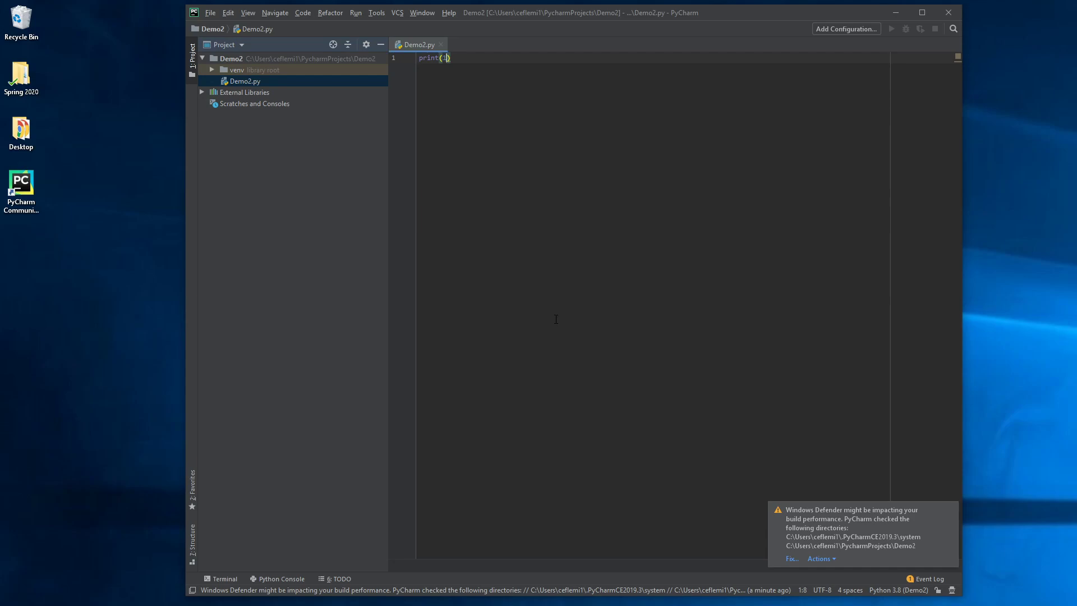